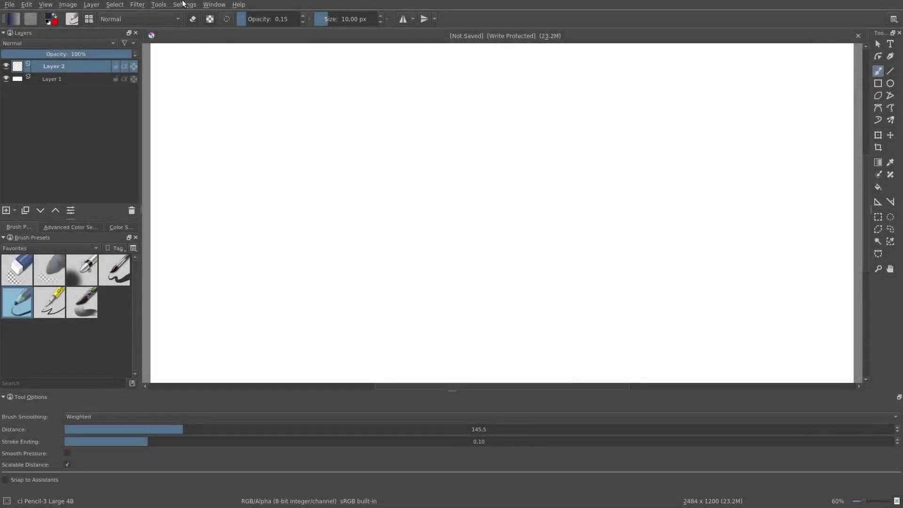
# - From Settings > Manage Resources, open Krita's resource folder in the file manager
pyautogui.click(184, 5)
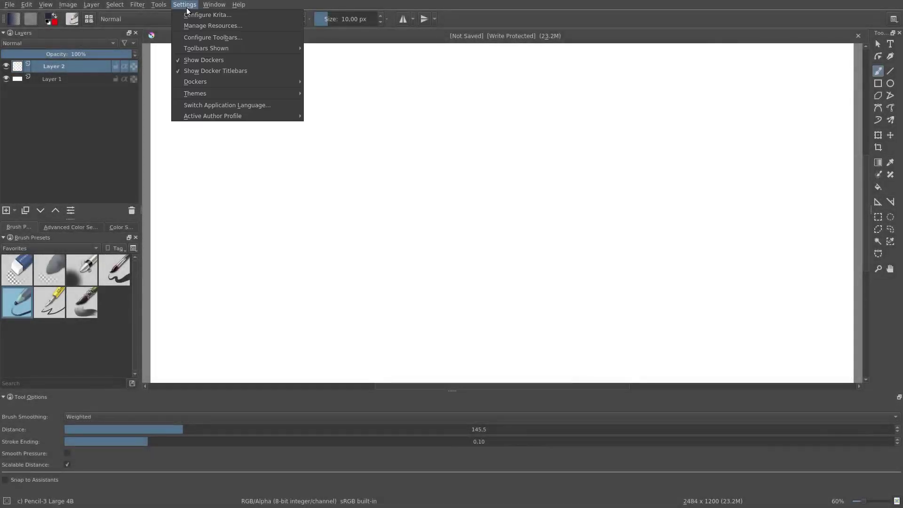
pyautogui.click(212, 26)
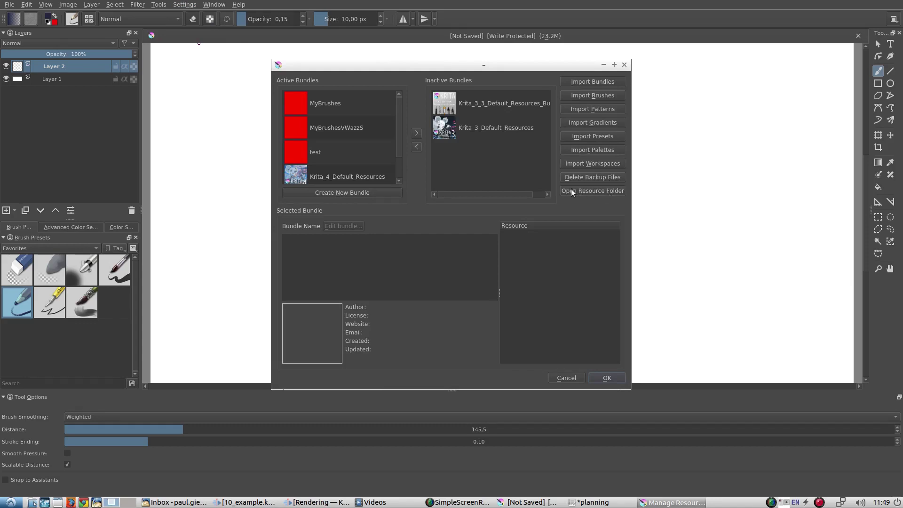
pyautogui.click(601, 190)
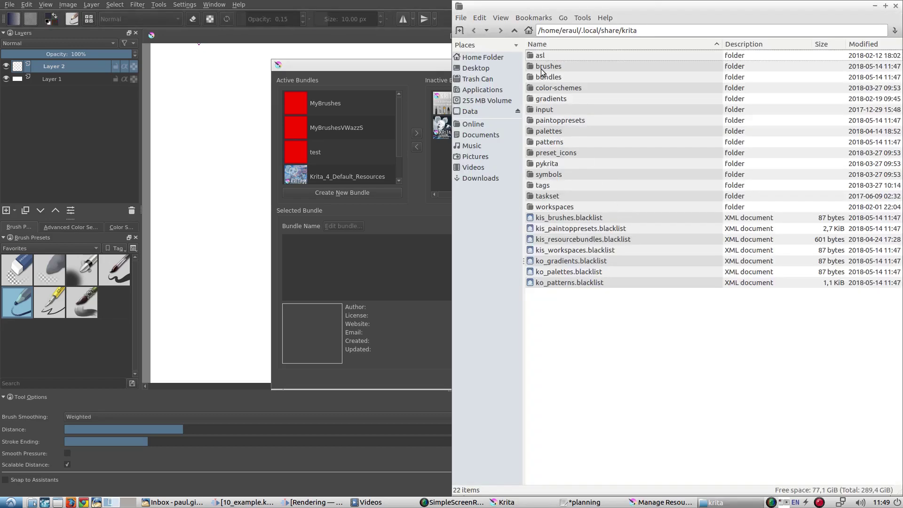
# - Look inside the brushes and paintoppresets subfolders, returning to the krita folder after each
pyautogui.click(541, 66)
pyautogui.doubleClick(541, 67)
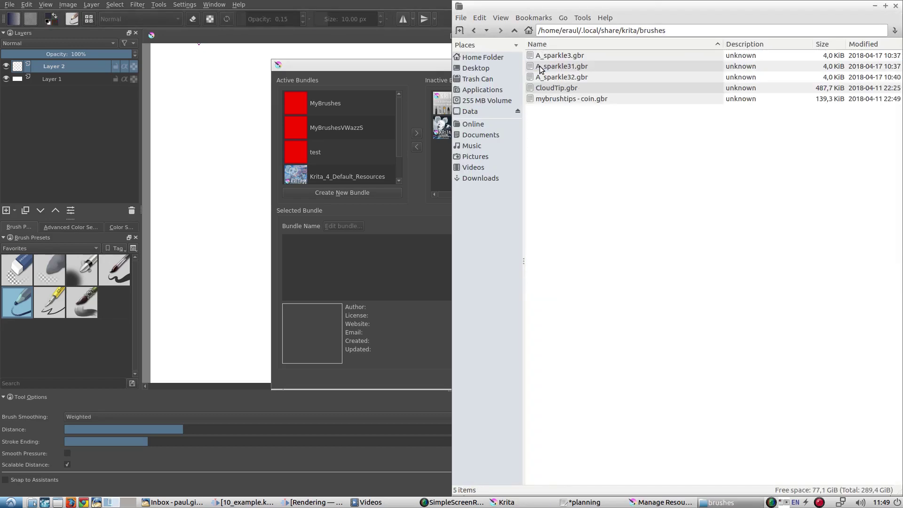
pyautogui.click(515, 30)
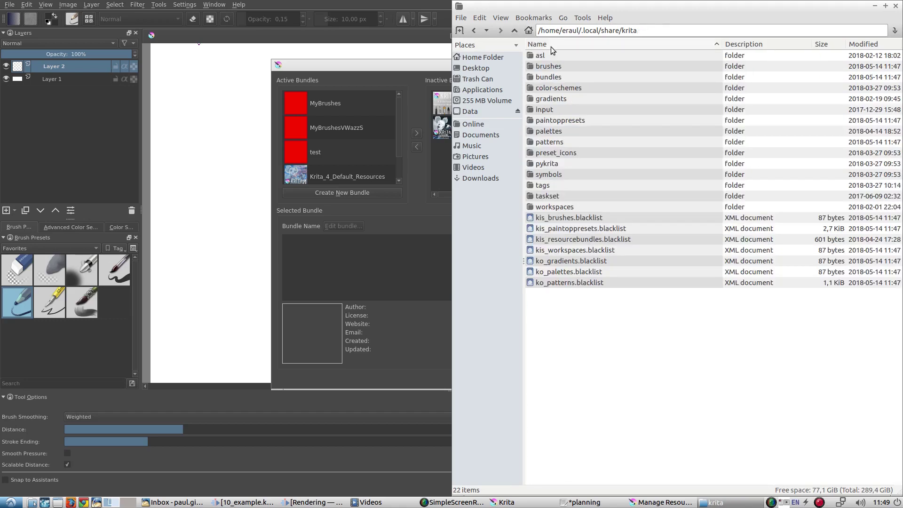
pyautogui.click(536, 124)
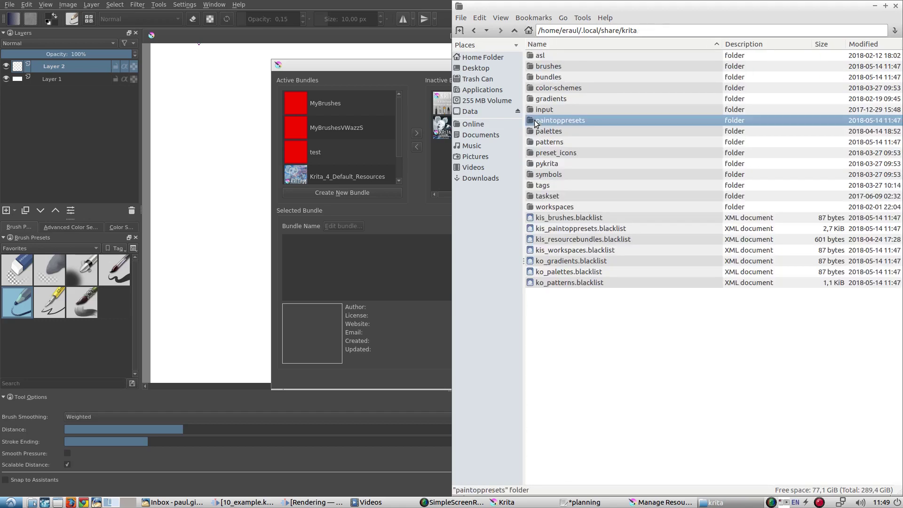
pyautogui.doubleClick(568, 122)
pyautogui.click(515, 32)
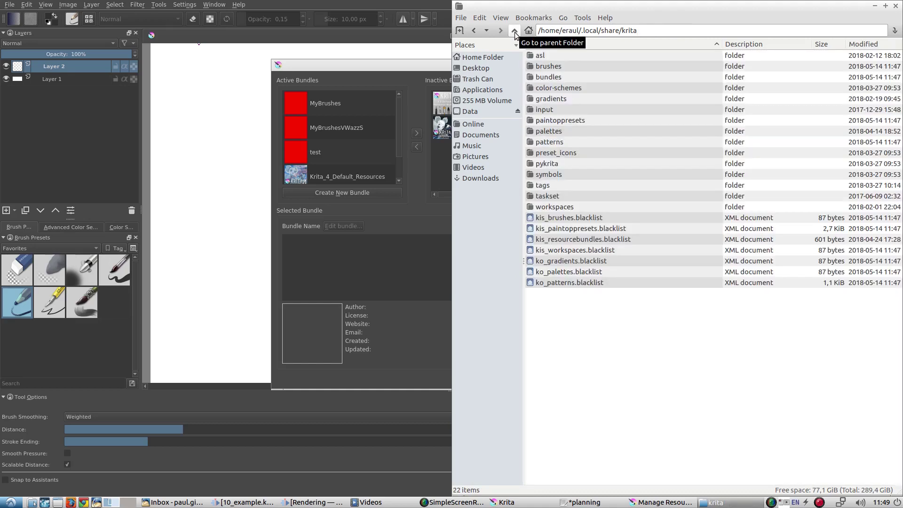
# - Check the patterns subfolder, restore the window size and go back to the krita folder
pyautogui.click(553, 146)
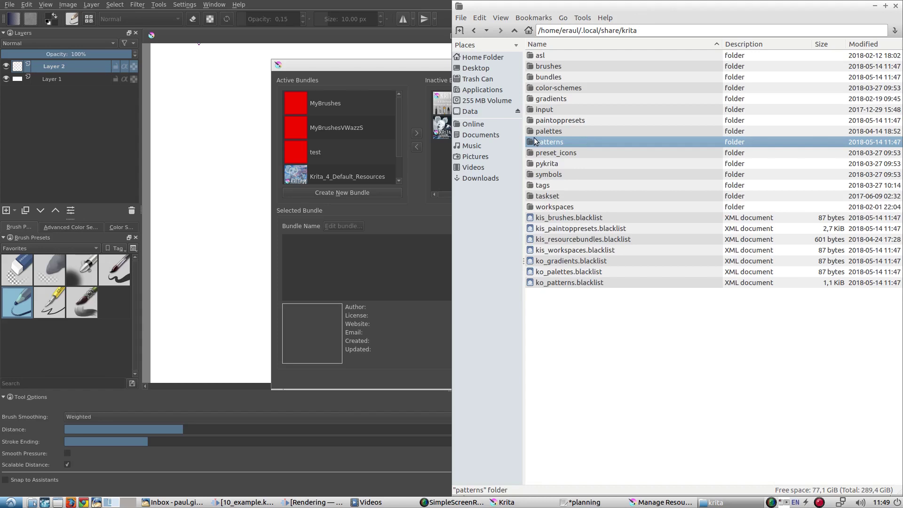
pyautogui.doubleClick(534, 137)
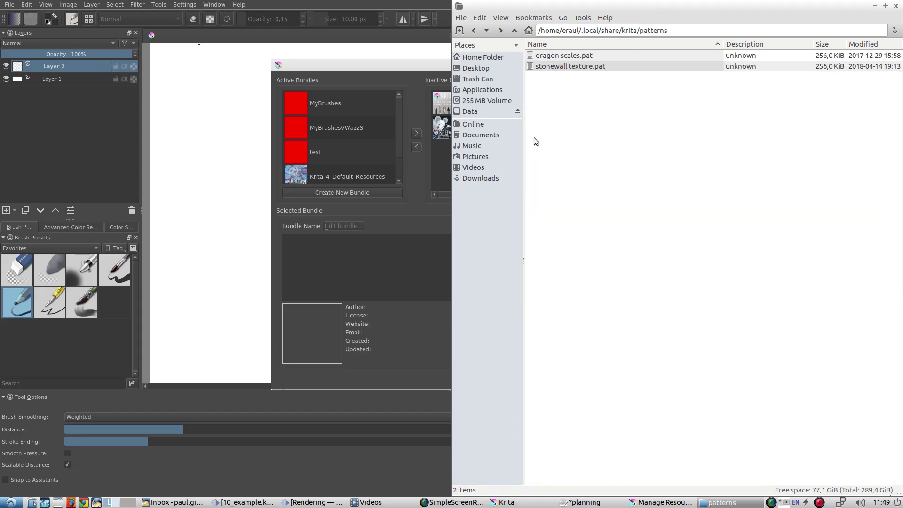
pyautogui.click(513, 32)
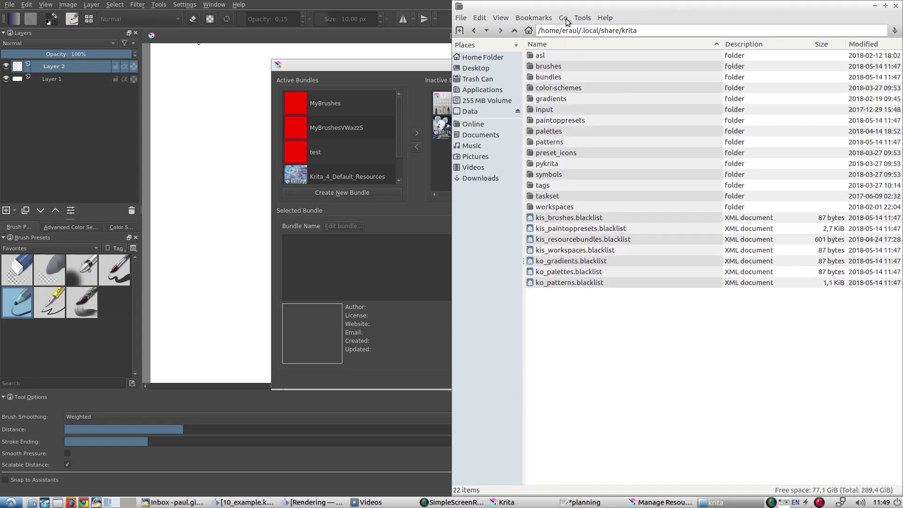
pyautogui.doubleClick(579, 6)
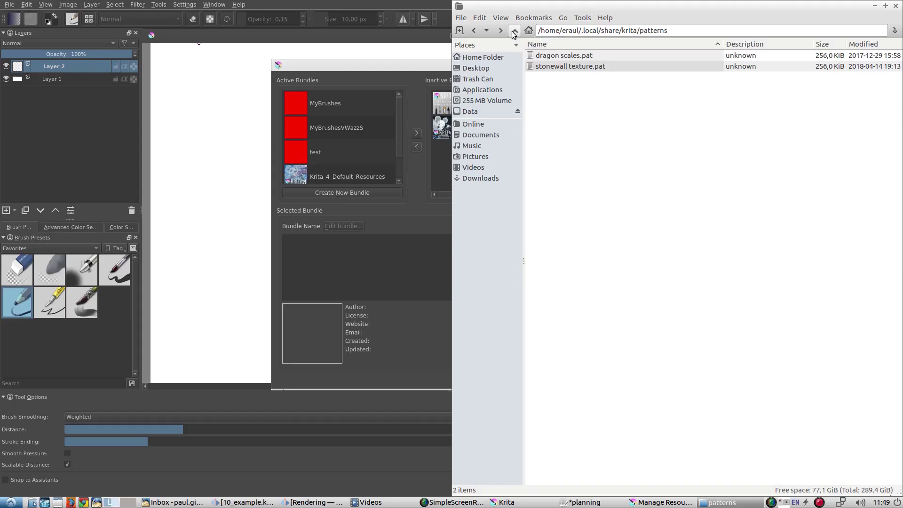
pyautogui.click(513, 32)
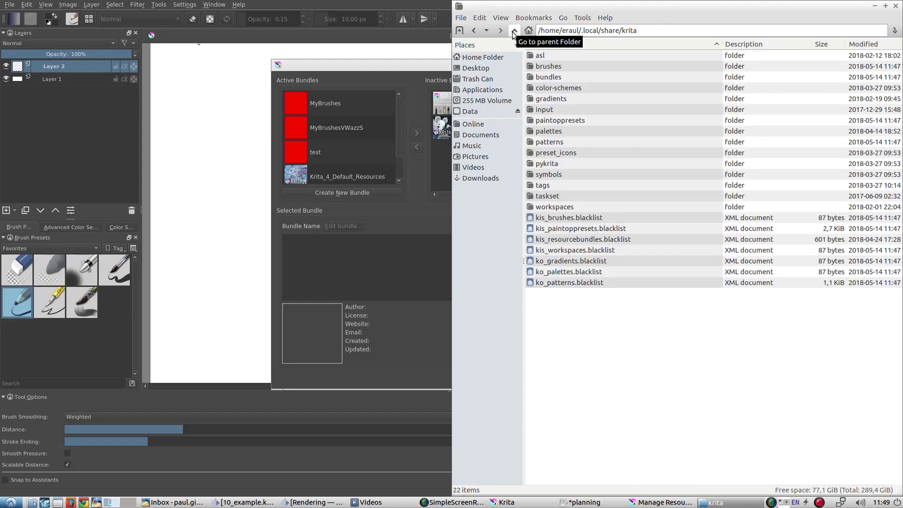
# - Search Google for 'krita presets download'
pyautogui.moveTo(579, 7); pyautogui.dragTo(415, 23)
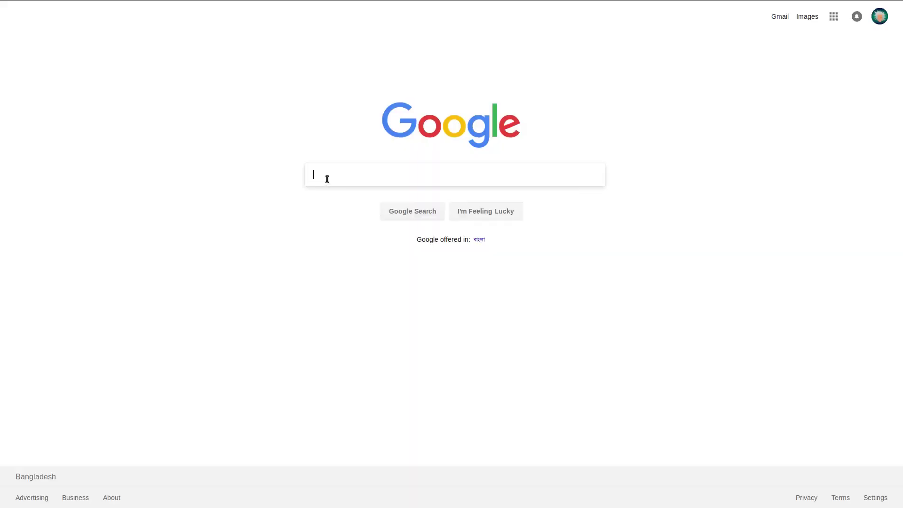
pyautogui.write('krita')
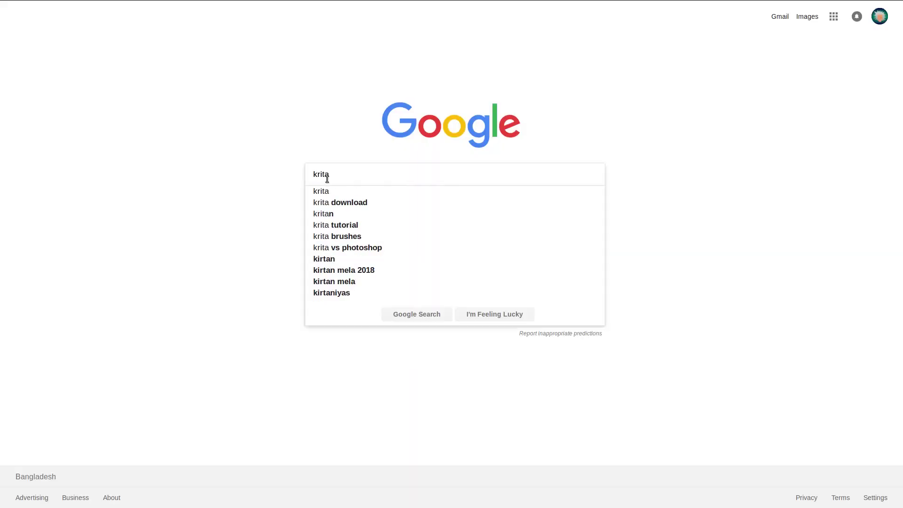
pyautogui.write(' pre')
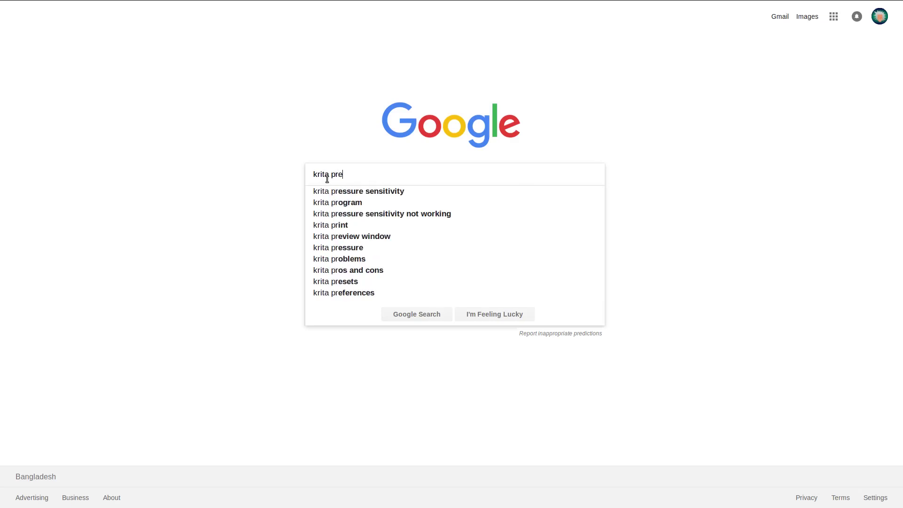
pyautogui.write('sets download')
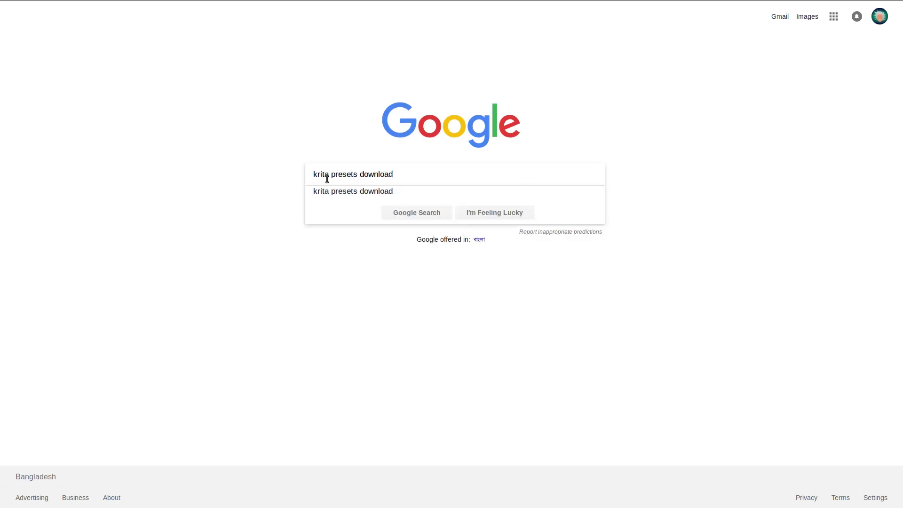
pyautogui.press('Return')
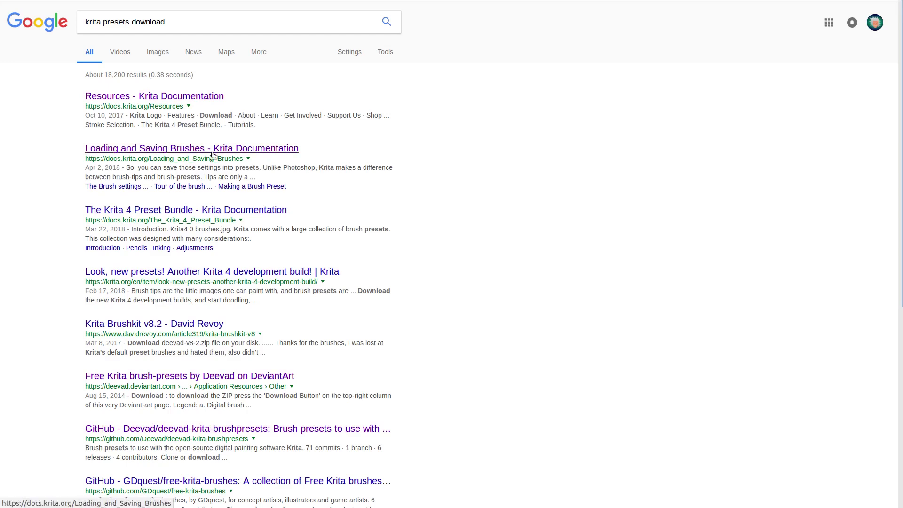
# - Download the Brushkit v5.0 source zip from GitHub via the DeviantArt brush-presets page
pyautogui.click(157, 383)
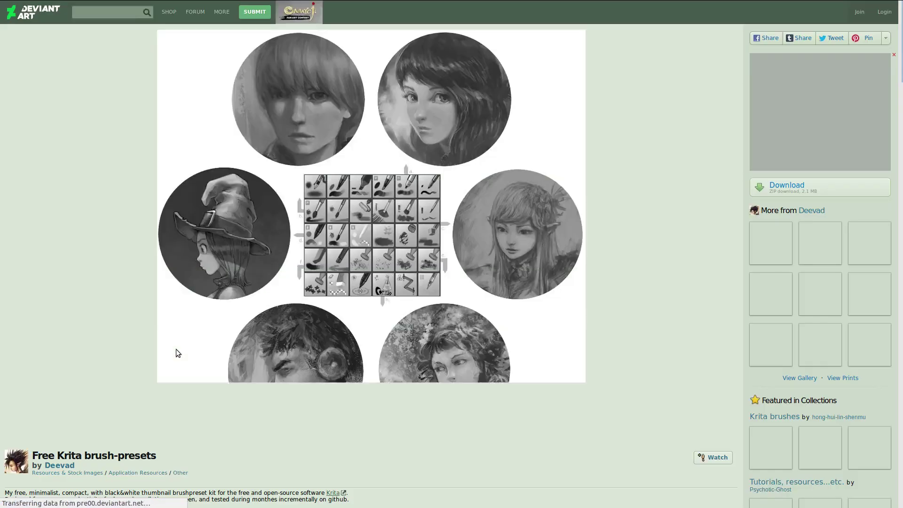
pyautogui.scroll(-4, 141, 329)
pyautogui.scroll(-2, 134, 323)
pyautogui.click(103, 424)
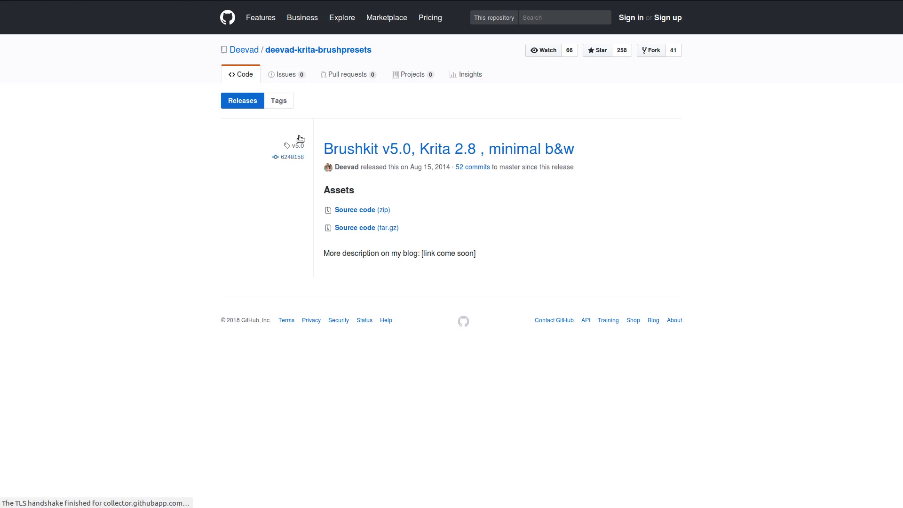
pyautogui.click(354, 210)
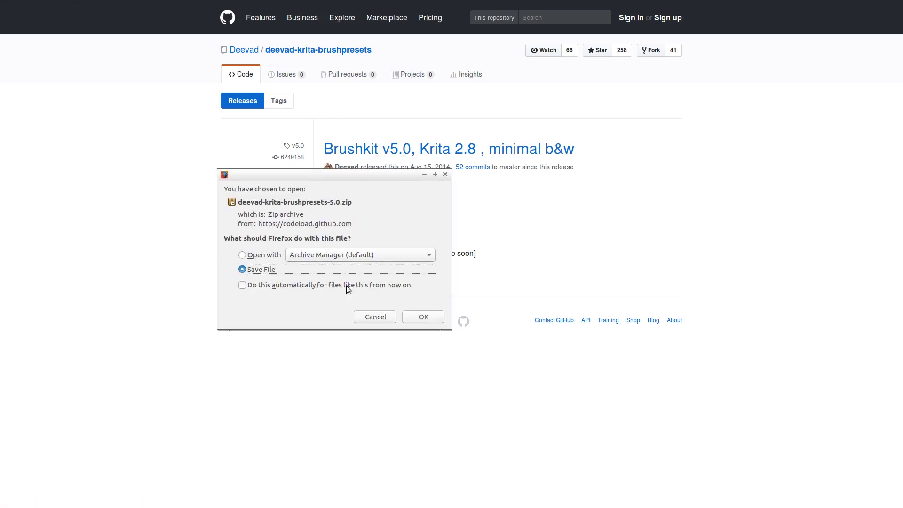
pyautogui.click(431, 317)
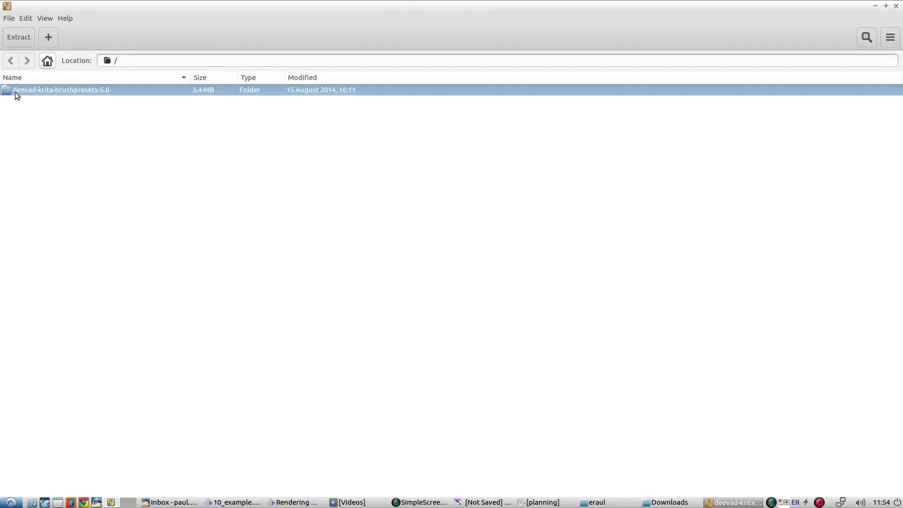
# - Open the kit's top folder and select its brushes, paintoppresets and patterns folders
pyautogui.doubleClick(15, 92)
pyautogui.click(16, 91)
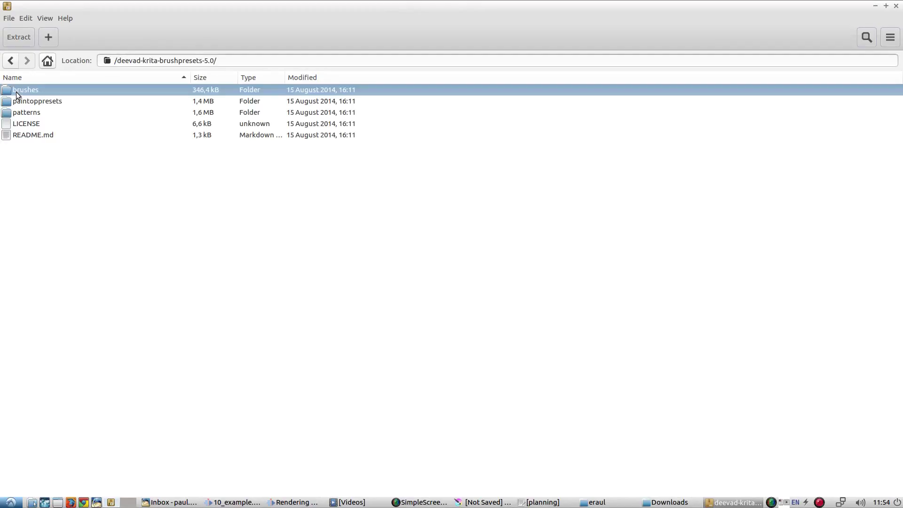
pyautogui.click(25, 103)
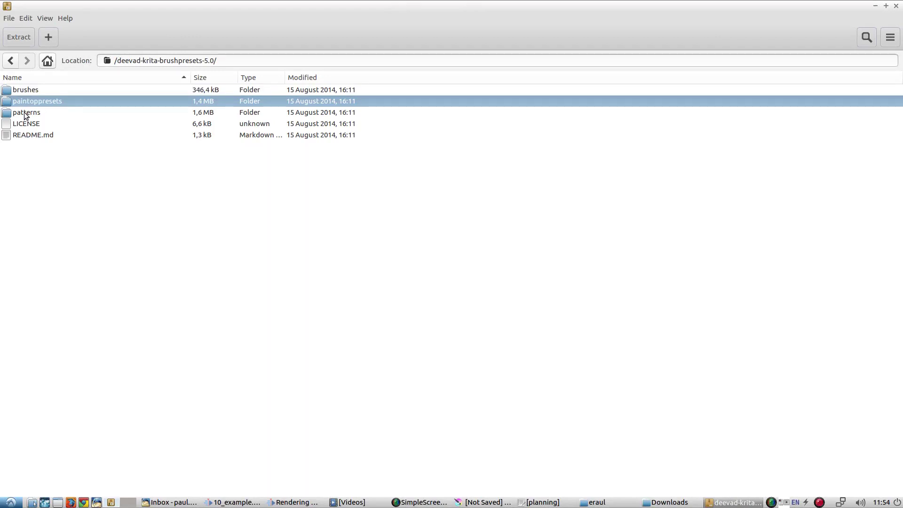
pyautogui.click(26, 114)
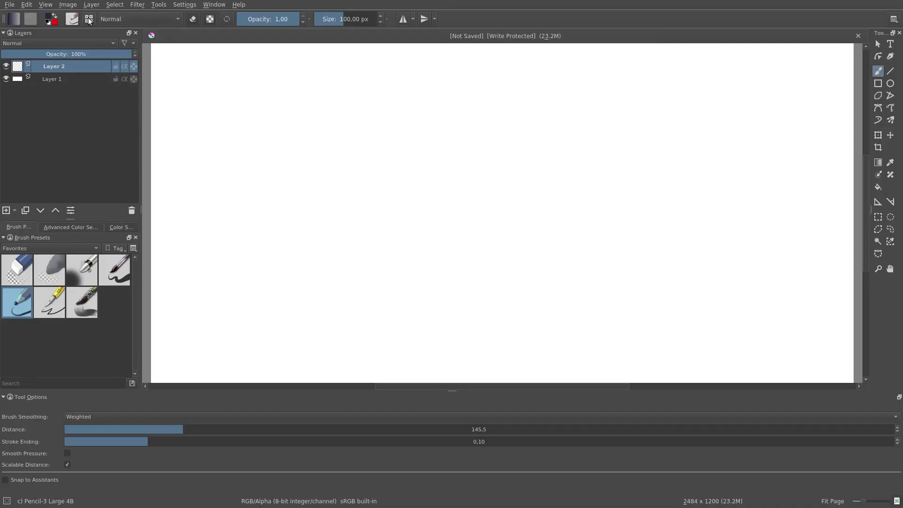
# - From the brush presets chooser, start an import and browse to the kit's paintoppresets folder
pyautogui.click(88, 18)
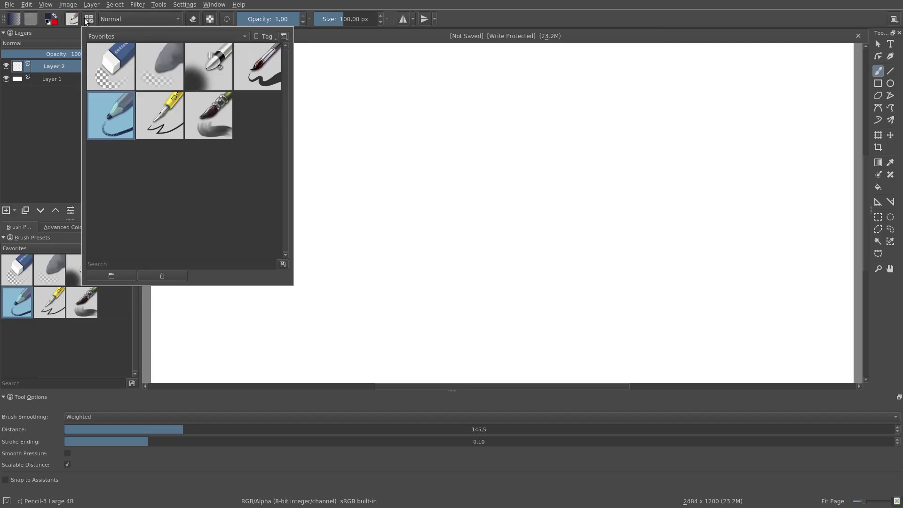
pyautogui.click(105, 275)
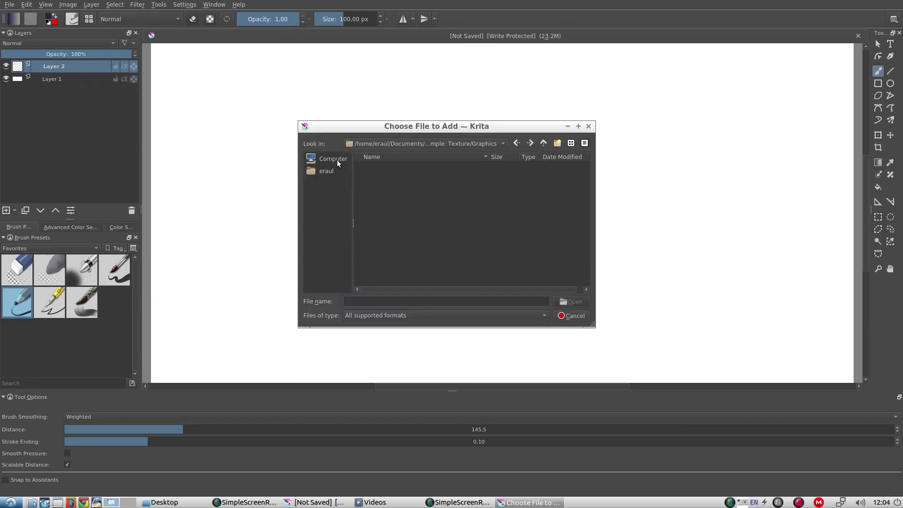
pyautogui.click(329, 171)
pyautogui.doubleClick(375, 176)
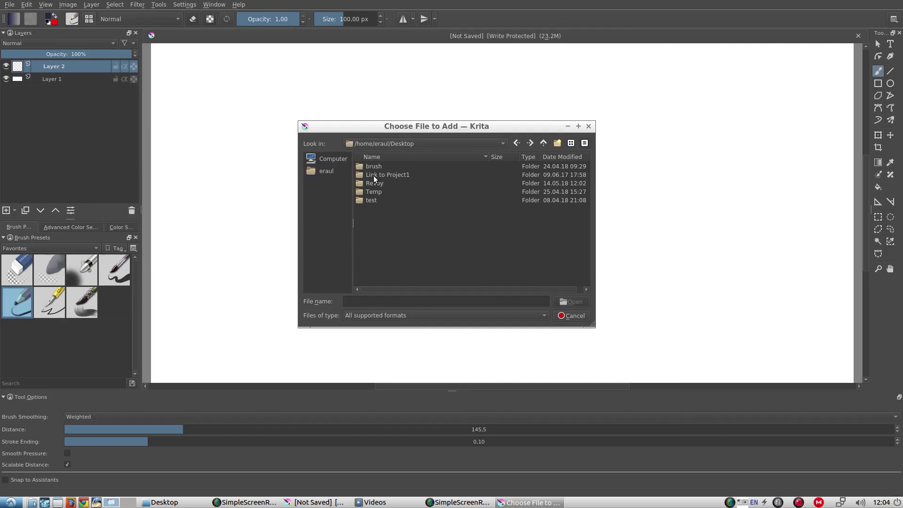
pyautogui.doubleClick(374, 183)
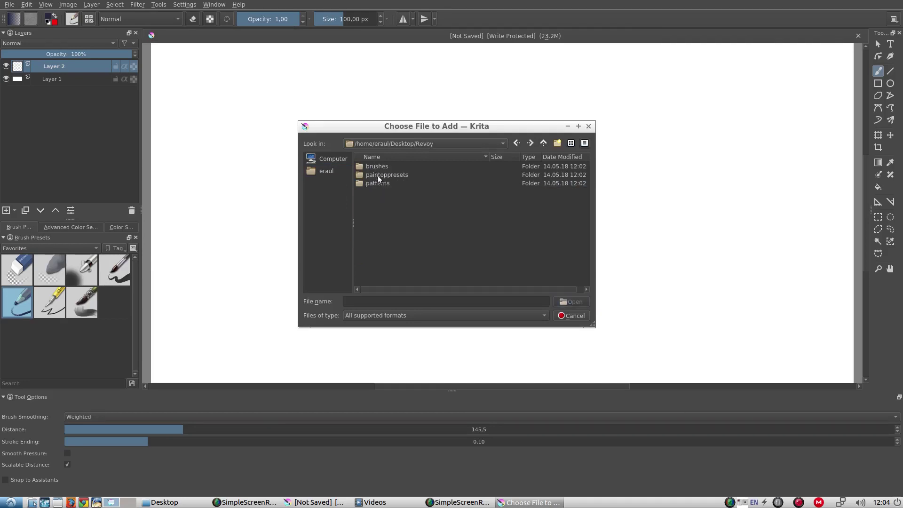
pyautogui.doubleClick(378, 175)
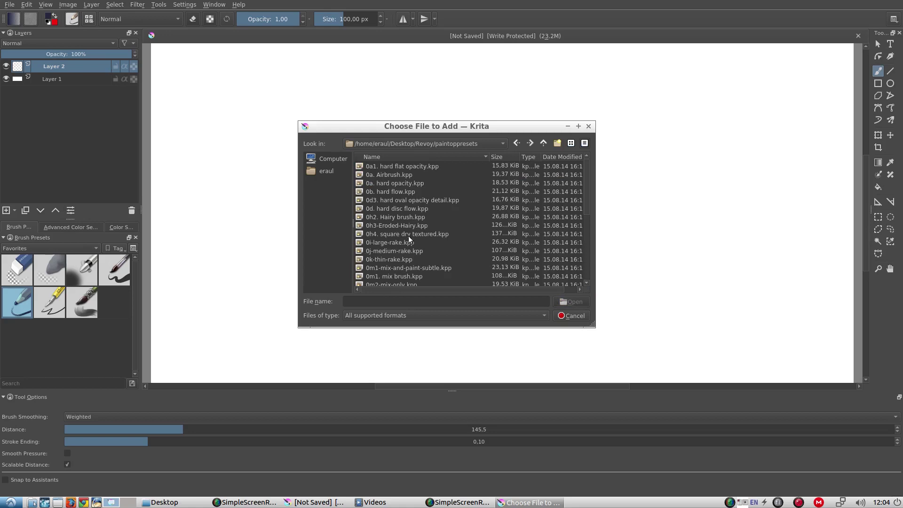
# - Import '0h4. square dry textured.kpp', set the tag filter to All and select it
pyautogui.click(404, 217)
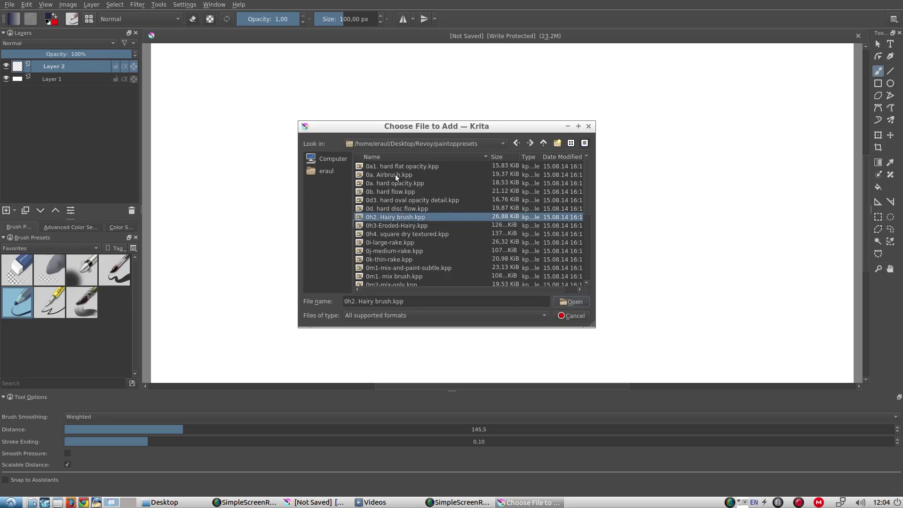
pyautogui.click(398, 174)
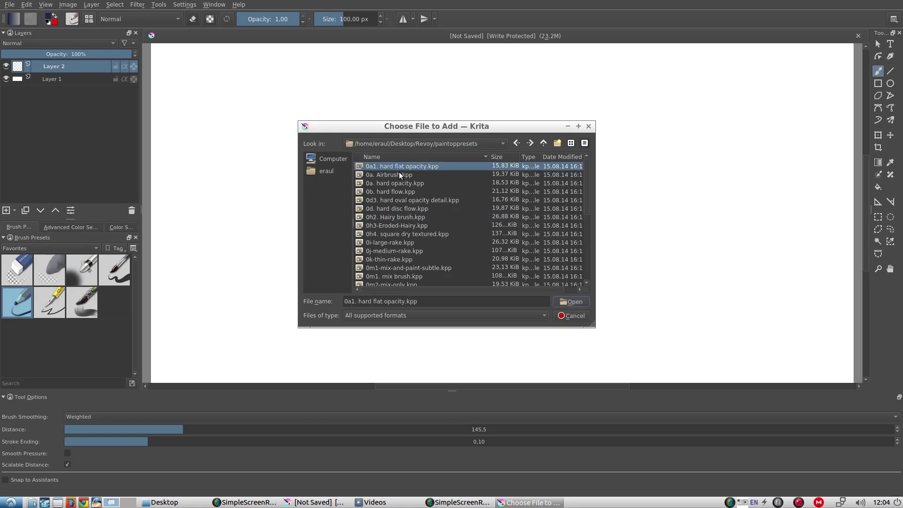
pyautogui.doubleClick(404, 234)
pyautogui.click(47, 248)
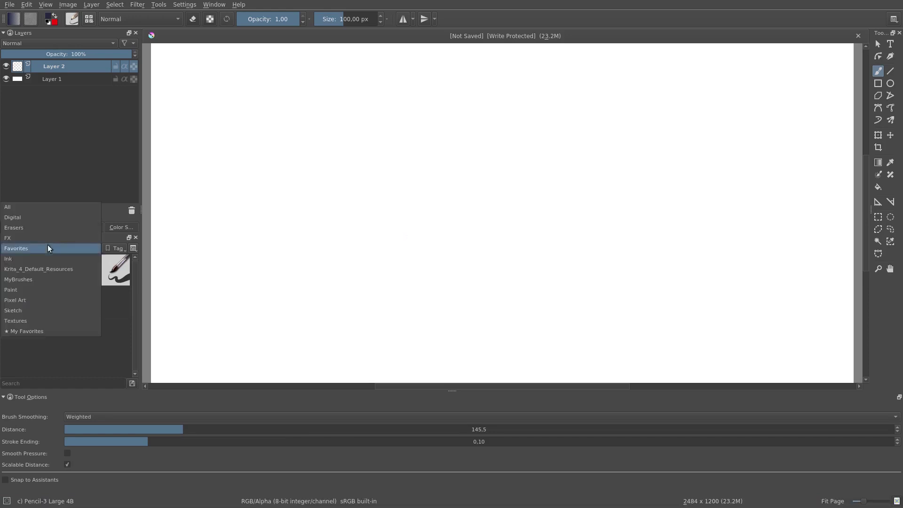
pyautogui.click(37, 207)
pyautogui.click(15, 265)
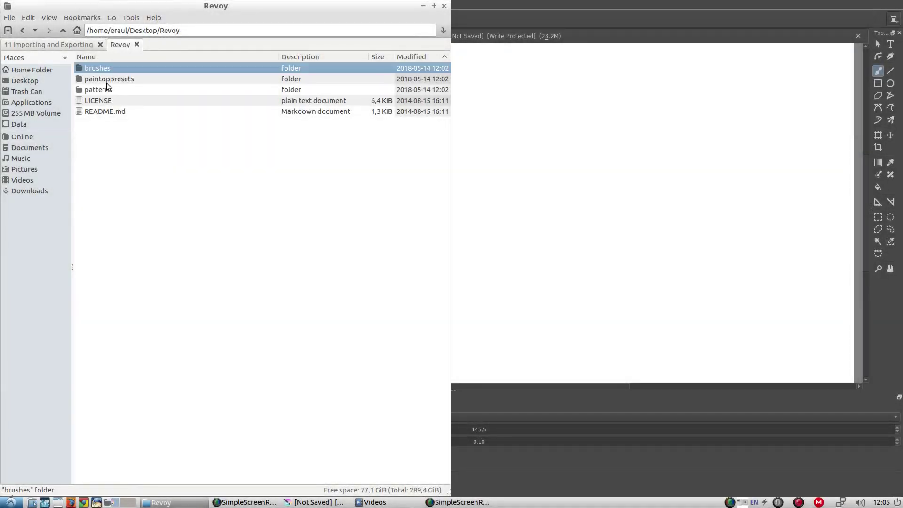
# - Copy the brushes, paintoppresets and patterns folders
pyautogui.keyDown('shift'); pyautogui.click(101, 93); pyautogui.keyUp('shift')
pyautogui.rightClick(102, 89)
pyautogui.moveTo(131, 149)
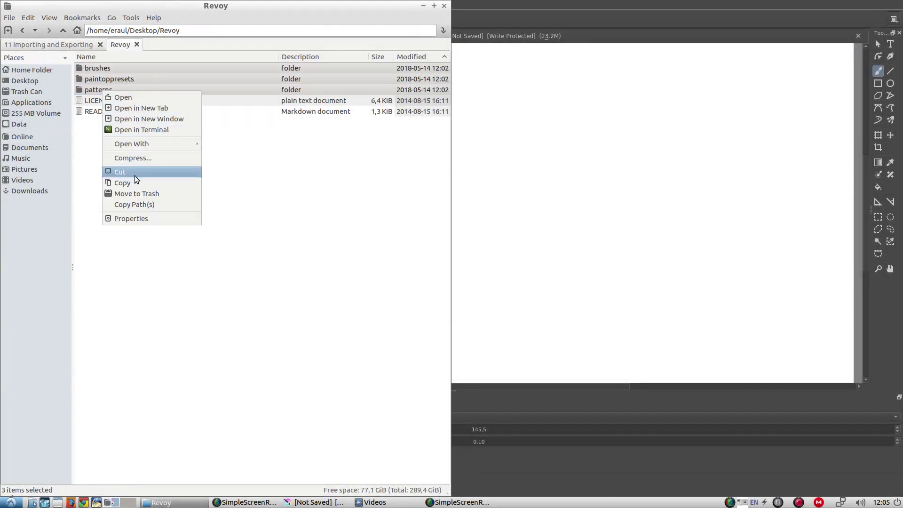
pyautogui.click(113, 182)
# - Open Krita's resource folder via Manage Resources and bring up its paste menu
pyautogui.click(314, 502)
pyautogui.click(185, 5)
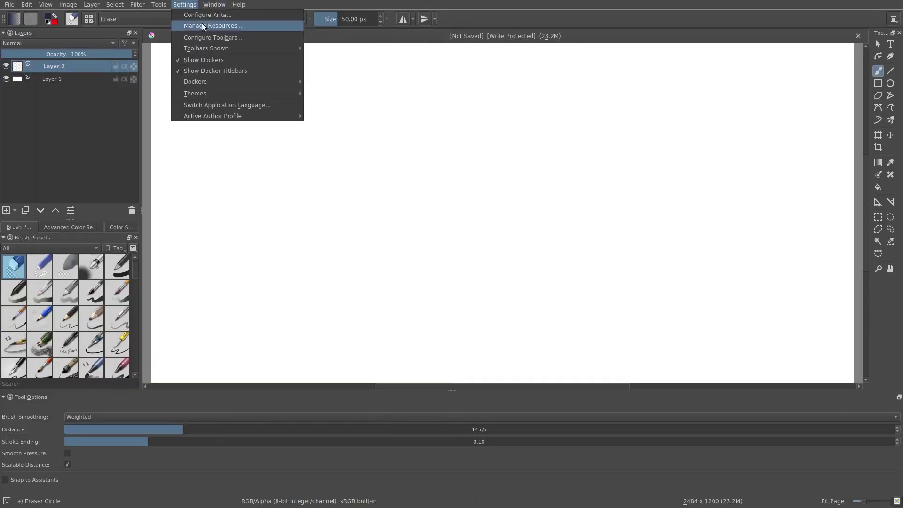
pyautogui.click(216, 27)
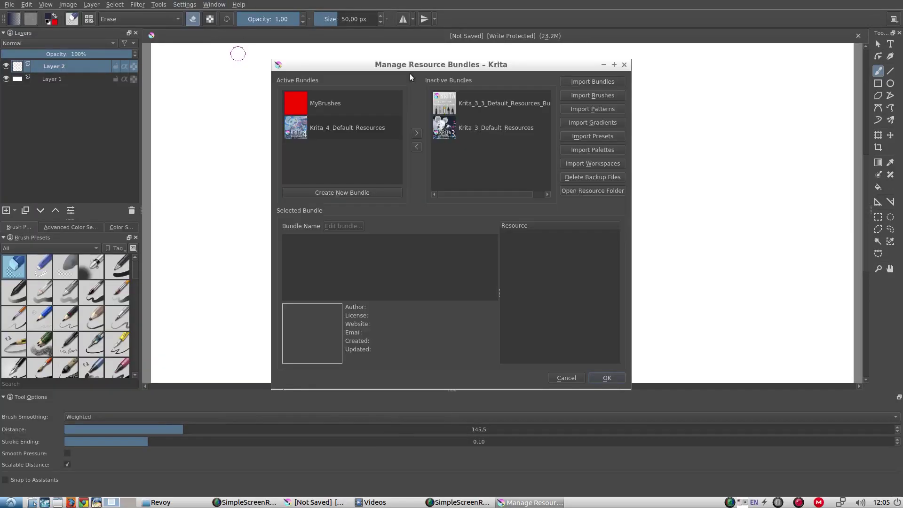
pyautogui.click(585, 190)
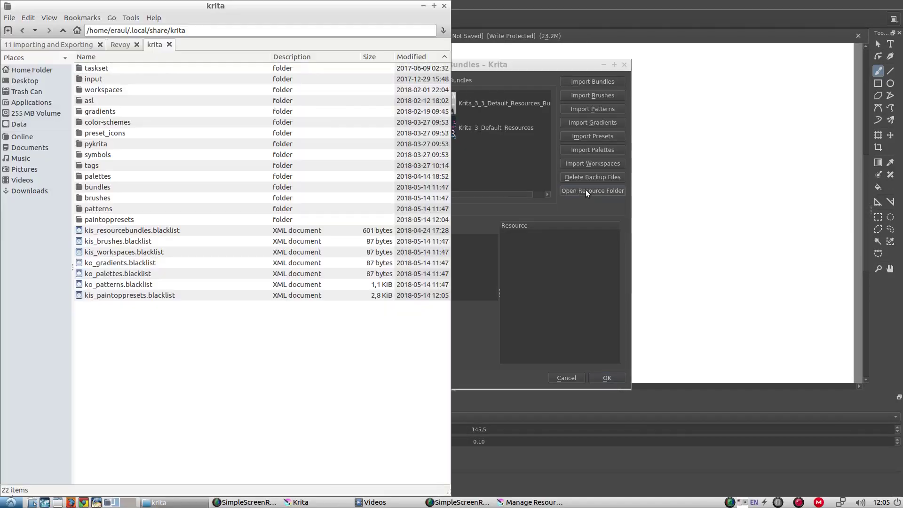
pyautogui.rightClick(122, 317)
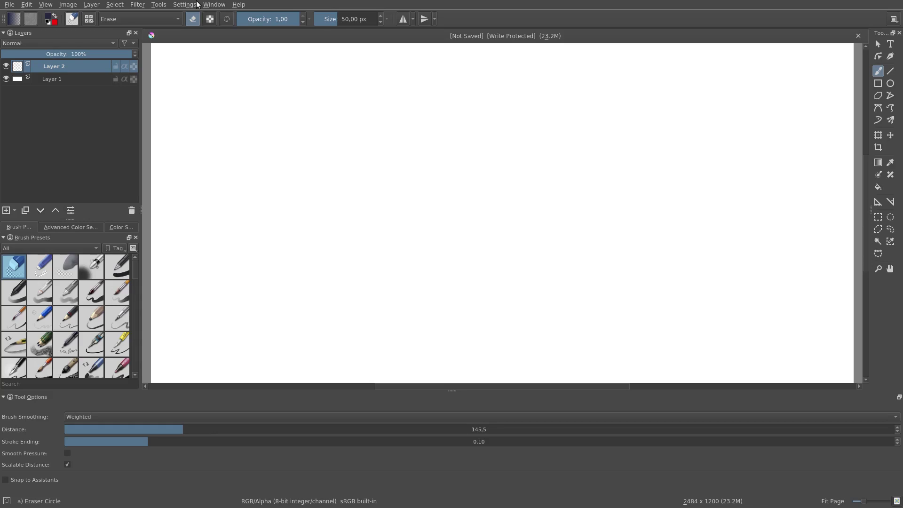
# - Start a new bundle from Manage Resources and type placeholder name and description text
pyautogui.click(196, 4)
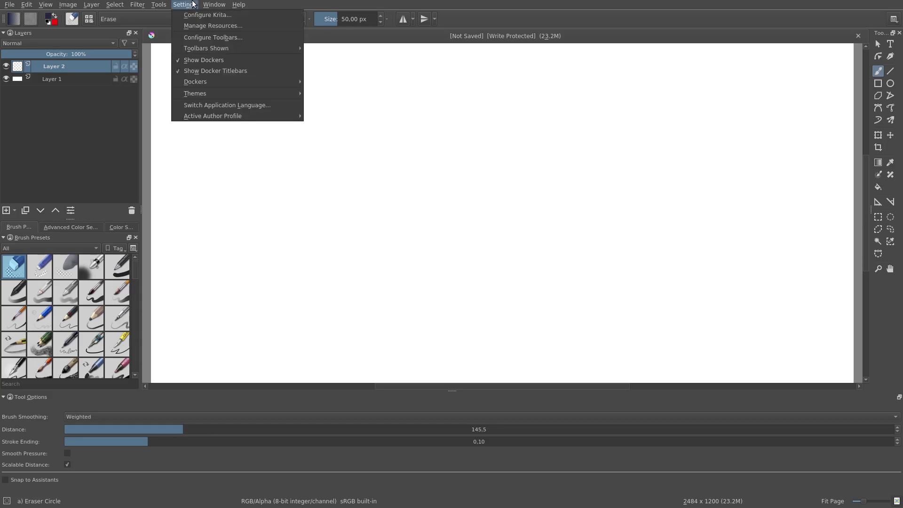
pyautogui.click(207, 27)
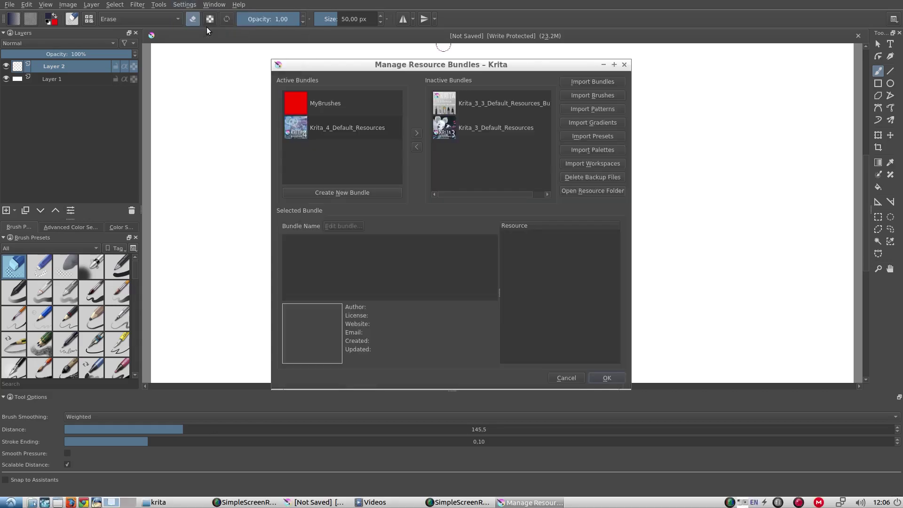
pyautogui.click(325, 192)
pyautogui.write(',jdgfkjg')
pyautogui.press('Tab')
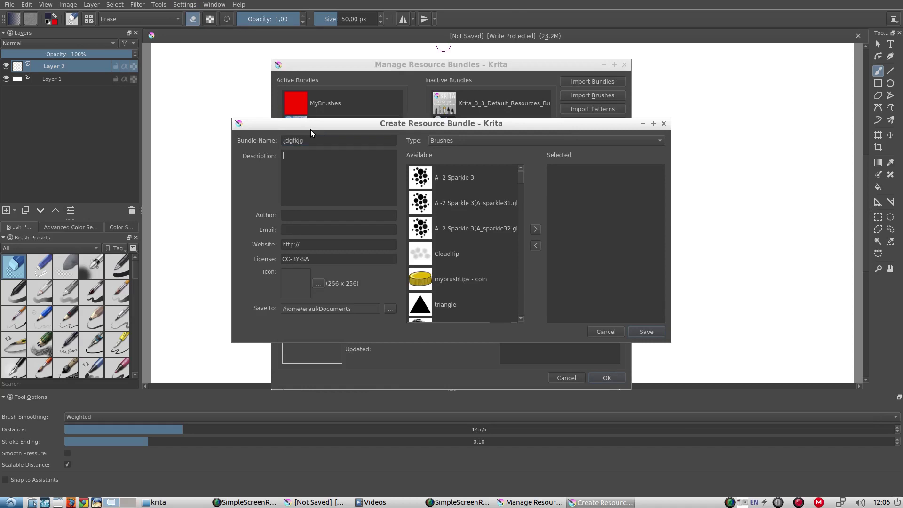
pyautogui.write('kjdbkjsbd')
# - Cancel the icon picker, discard that bundle and start a fresh Create New Bundle form
pyautogui.click(318, 285)
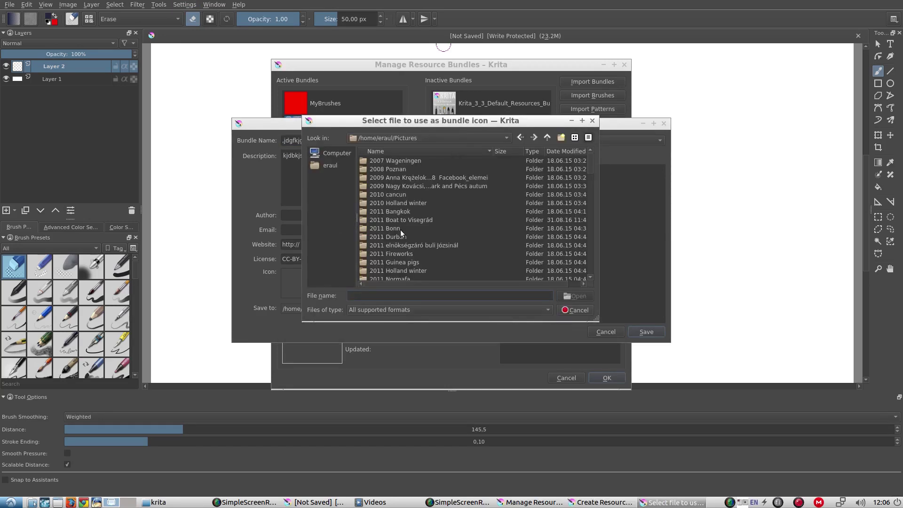
pyautogui.click(585, 311)
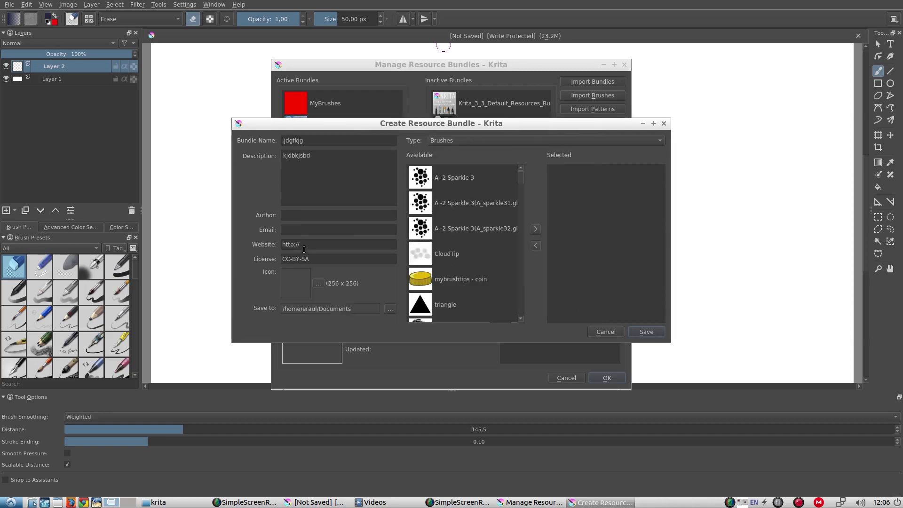
pyautogui.click(606, 332)
pyautogui.click(340, 199)
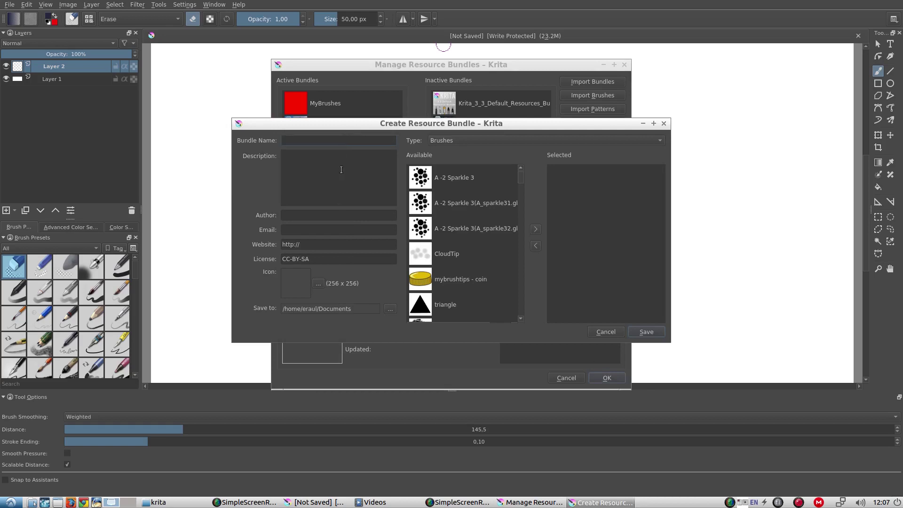
# - Add the mybrush_texture_pebbles brush preset to the bundle
pyautogui.click(487, 140)
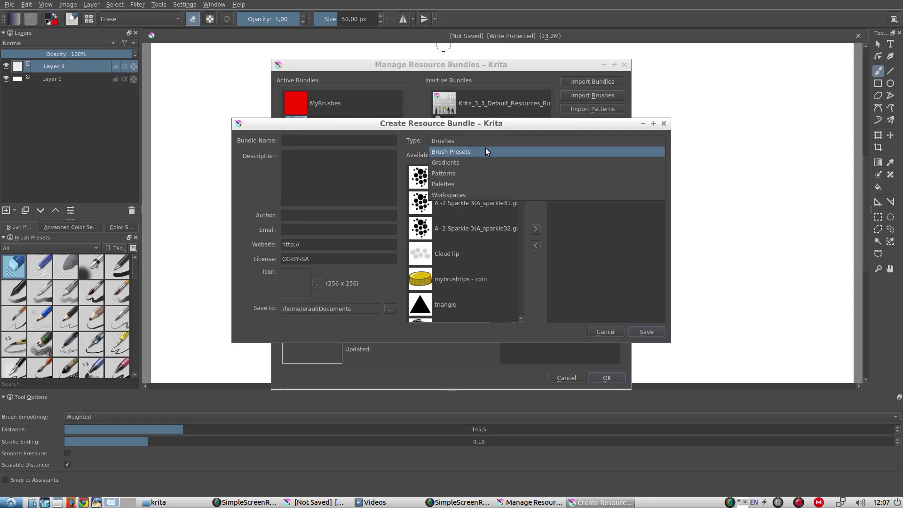
pyautogui.click(485, 148)
pyautogui.scroll(-12, 450, 207)
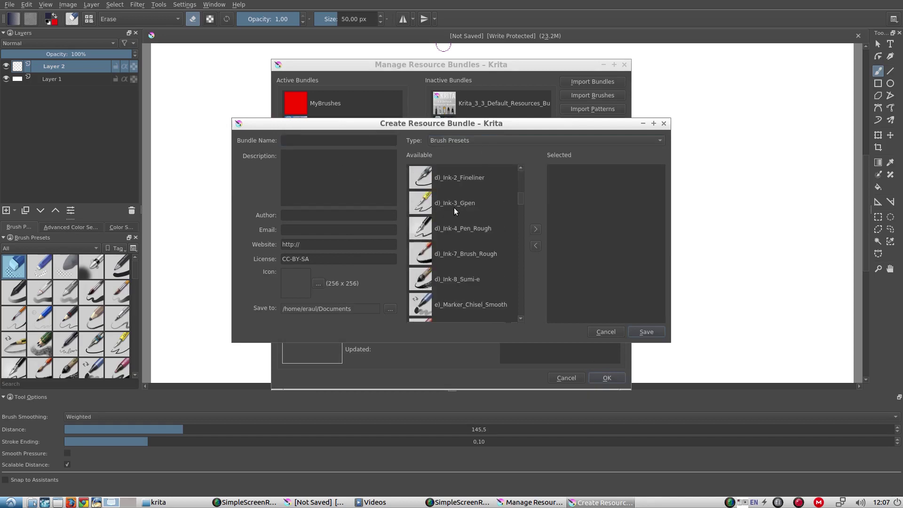
pyautogui.scroll(-17, 468, 239)
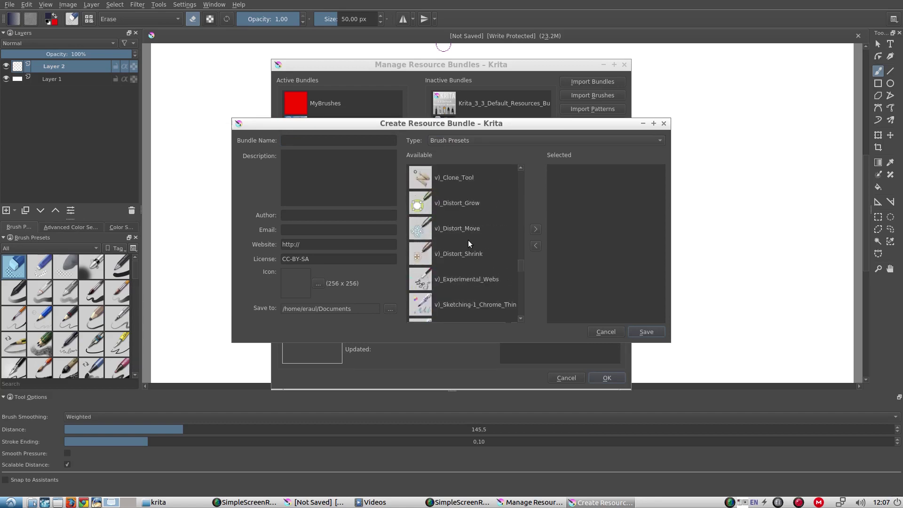
pyautogui.click(456, 308)
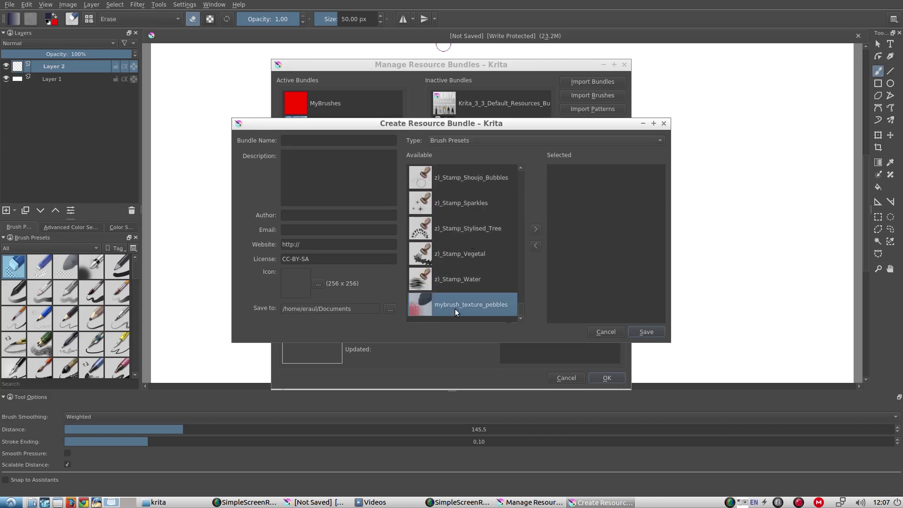
pyautogui.click(536, 229)
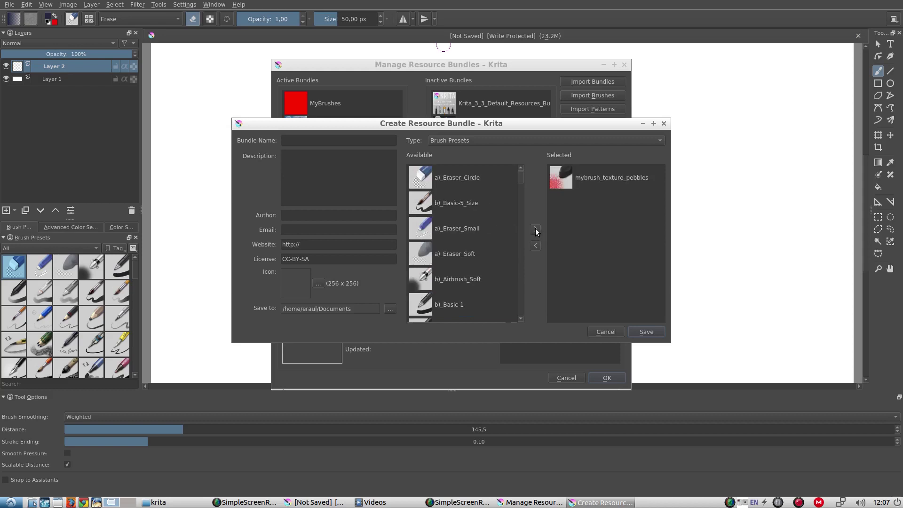
# - Add the mybrushtips - coin and CloudTip brush tips to the bundle
pyautogui.click(471, 140)
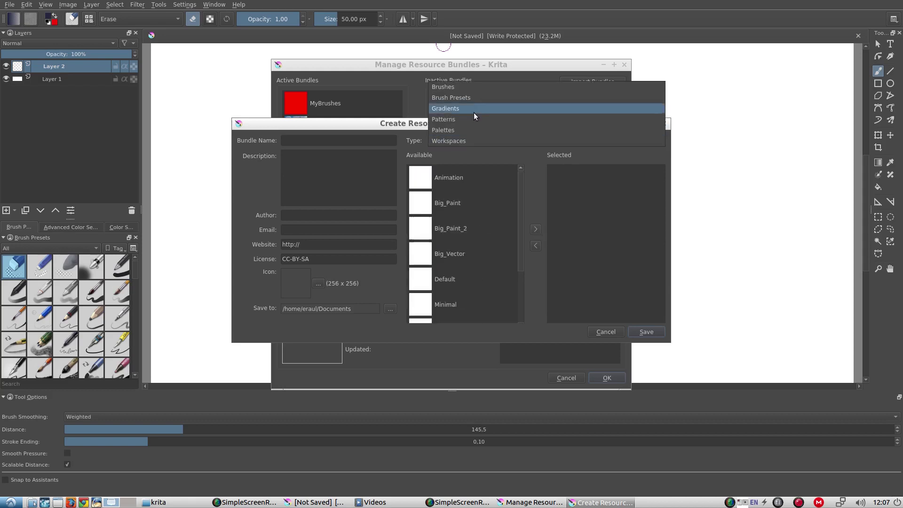
pyautogui.click(475, 86)
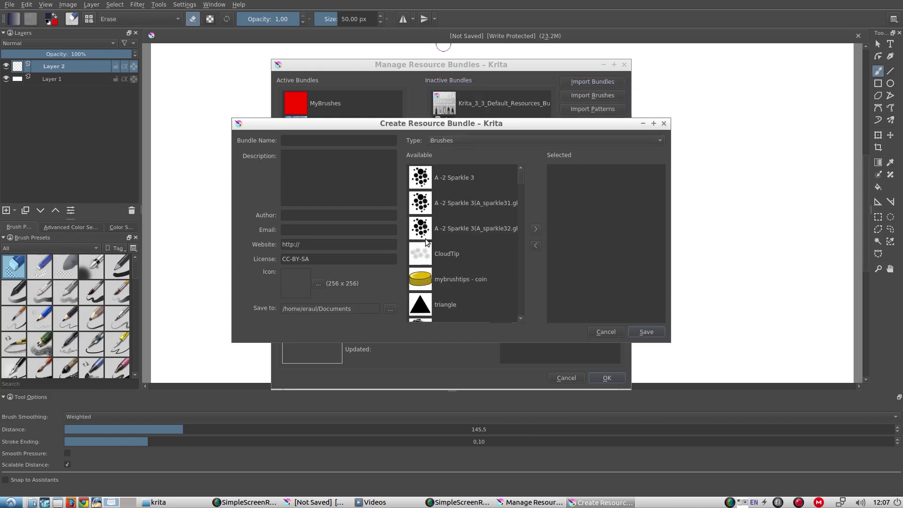
pyautogui.click(430, 274)
pyautogui.click(536, 229)
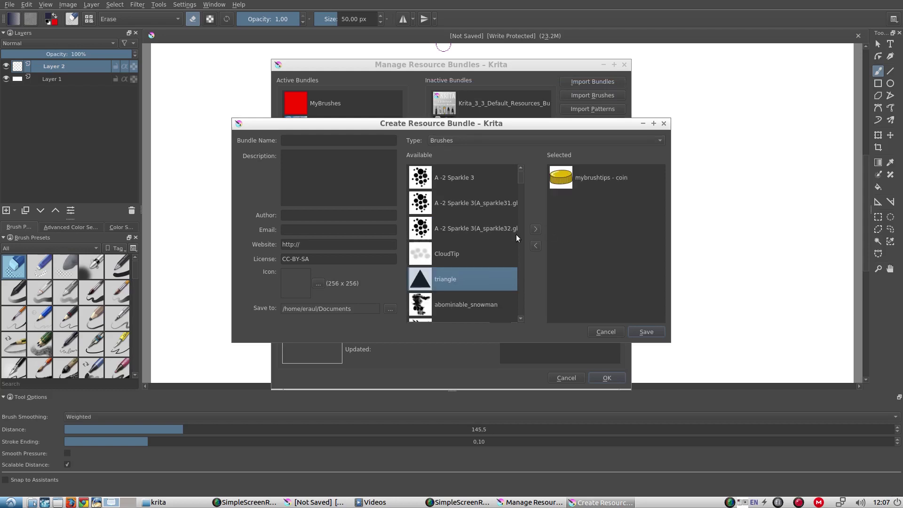
pyautogui.click(428, 252)
pyautogui.click(535, 228)
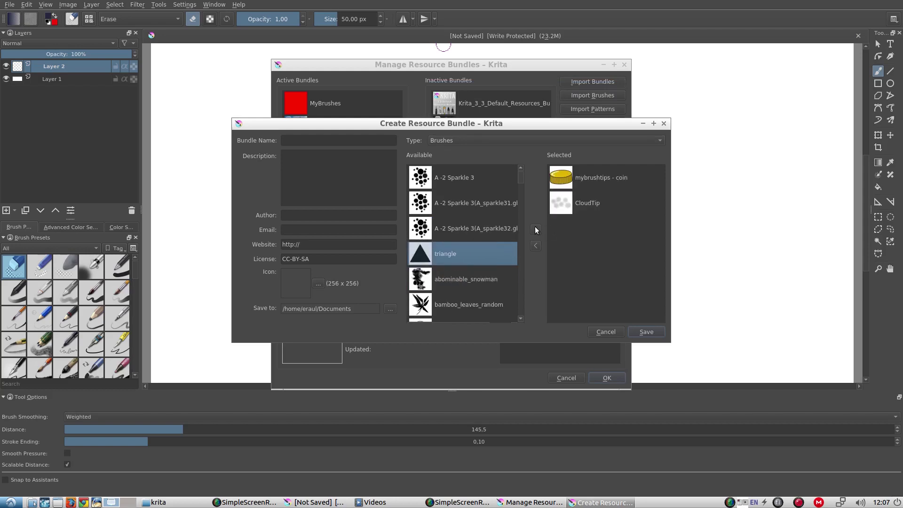
pyautogui.scroll(-5, 477, 282)
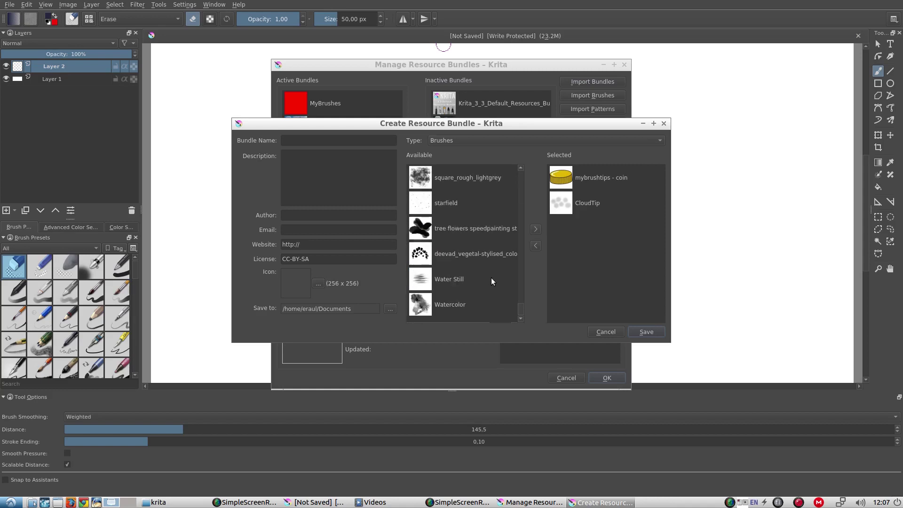
# - Switch the resource Type through Gradients, Palettes and Workspaces, ending on the workspace list
pyautogui.scroll(-1, 467, 140)
pyautogui.click(467, 140)
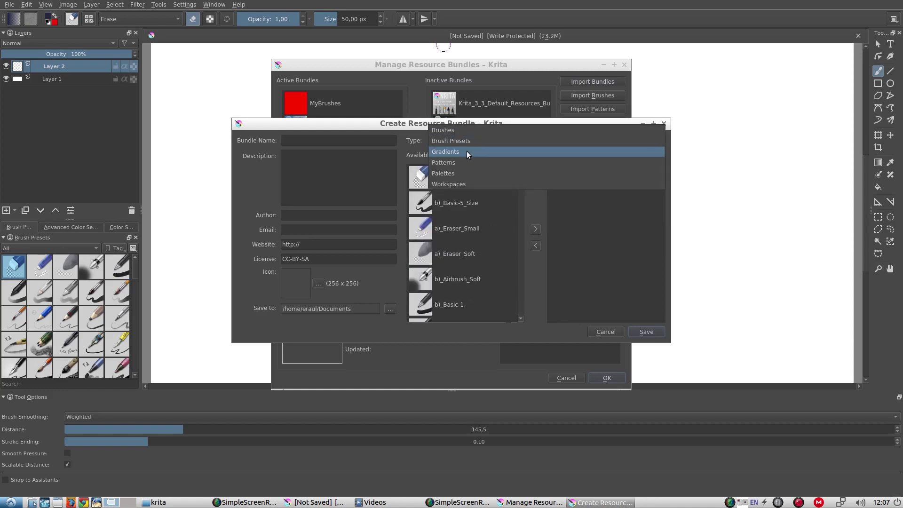
pyautogui.click(467, 151)
pyautogui.click(472, 137)
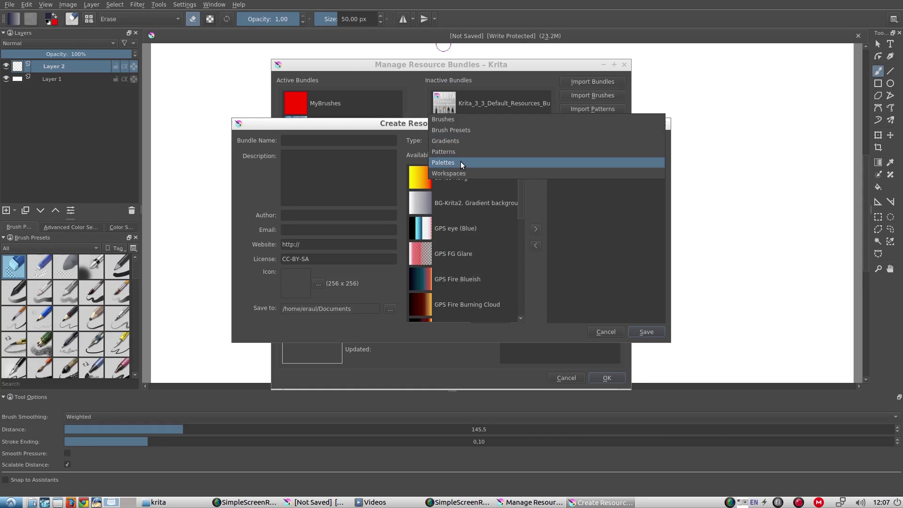
pyautogui.click(461, 162)
pyautogui.click(465, 141)
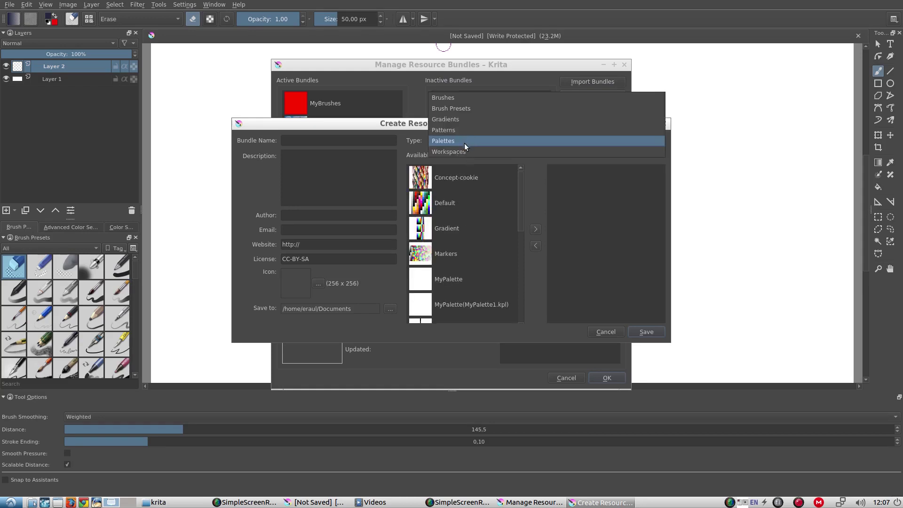
pyautogui.click(462, 149)
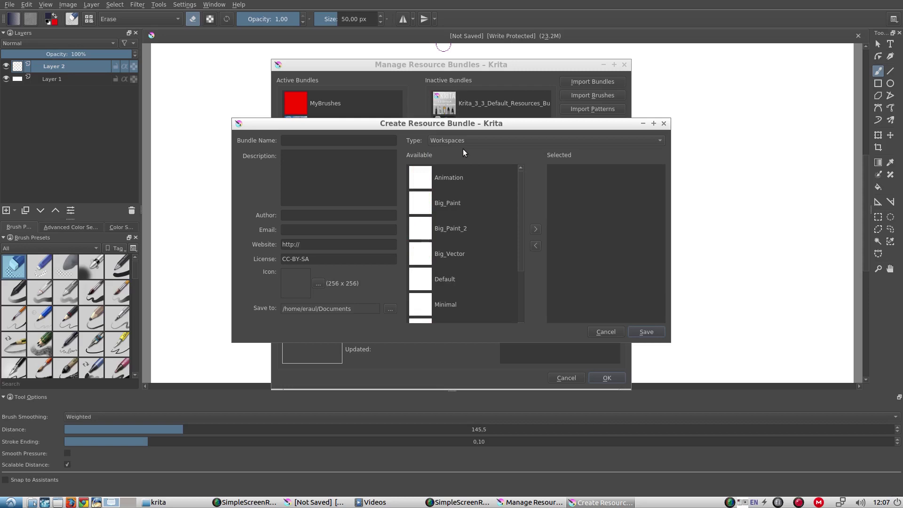
pyautogui.click(472, 140)
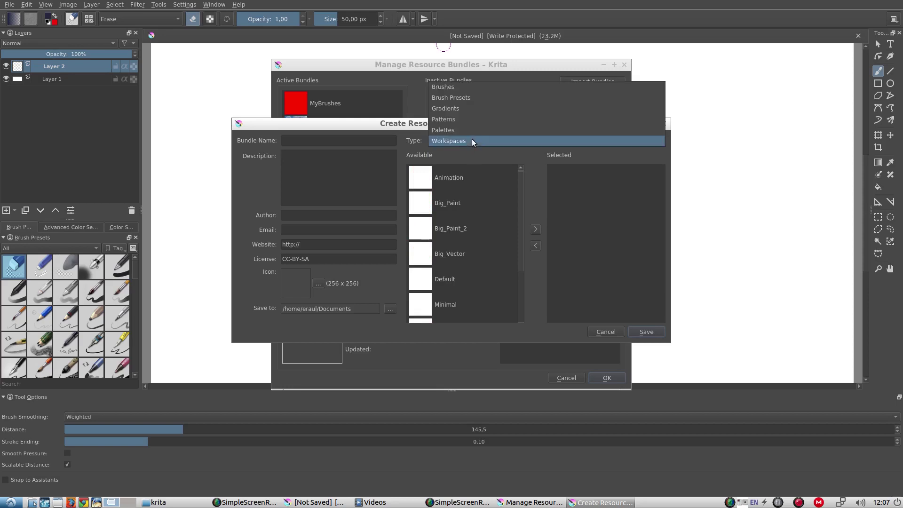